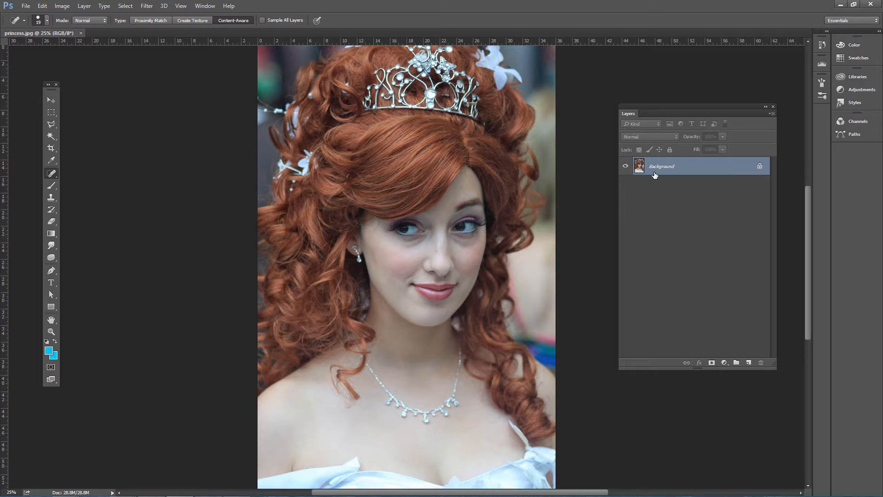
- Duplicate the Background layer to retouch on a copy
key(ctrl+j)
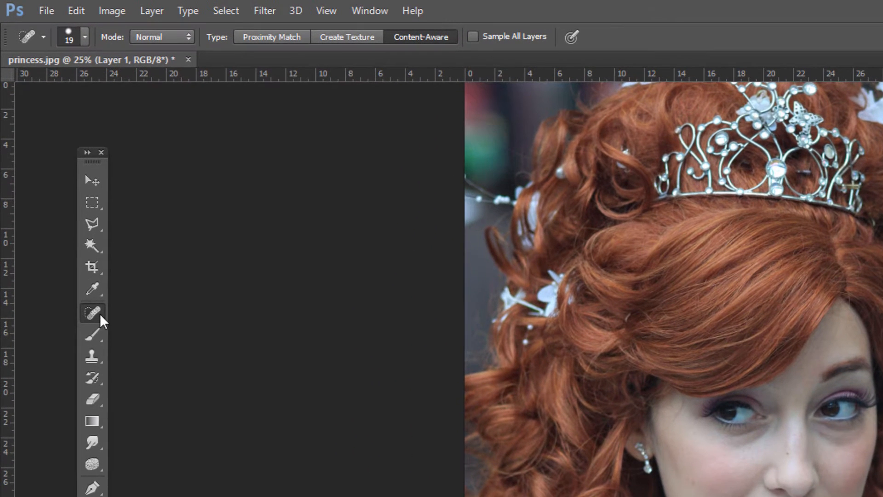
right_click(51, 173)
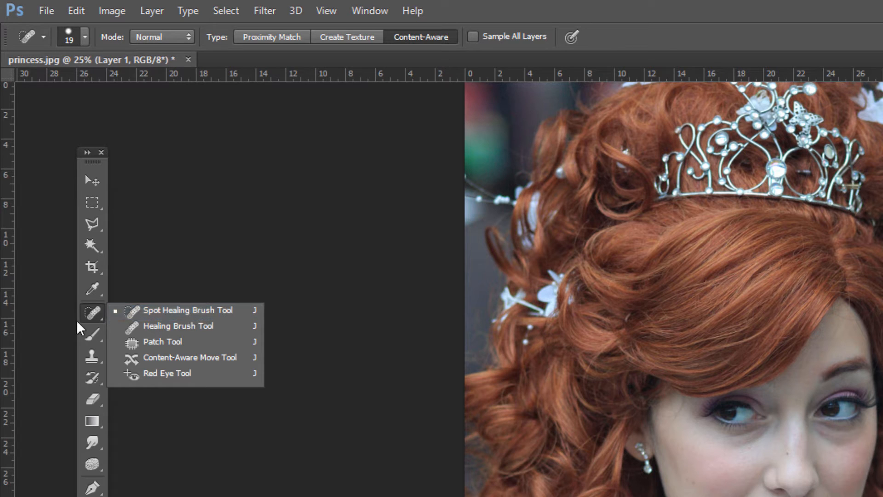
click(89, 315)
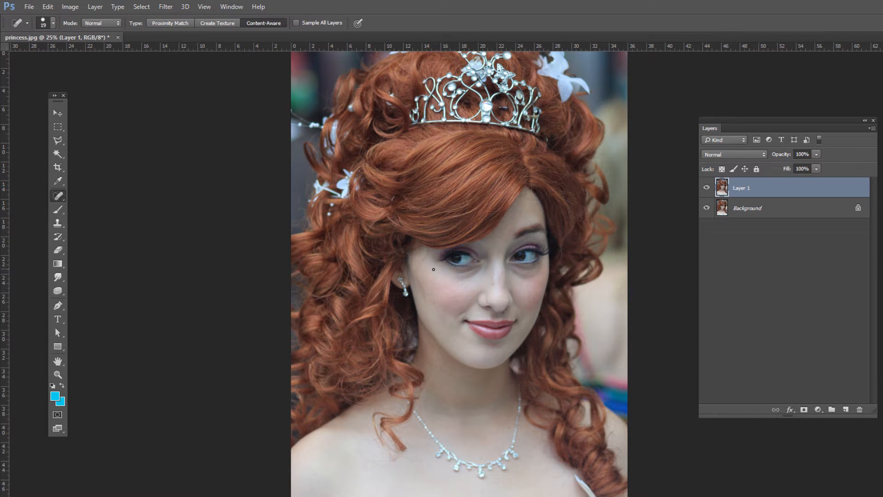
- Patch the mole on the nose with clean skin from just above it, using the Patch tool in Source mode
right_click(61, 200)
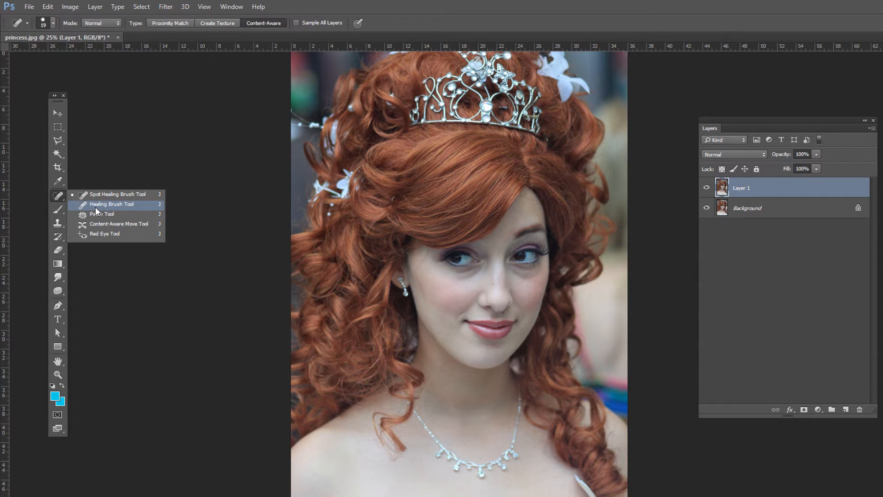
click(99, 214)
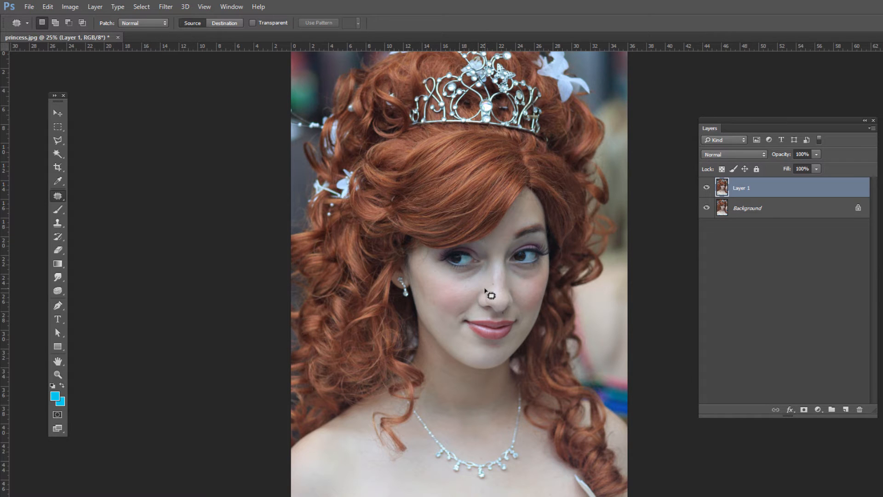
scroll(490, 295, up, 2)
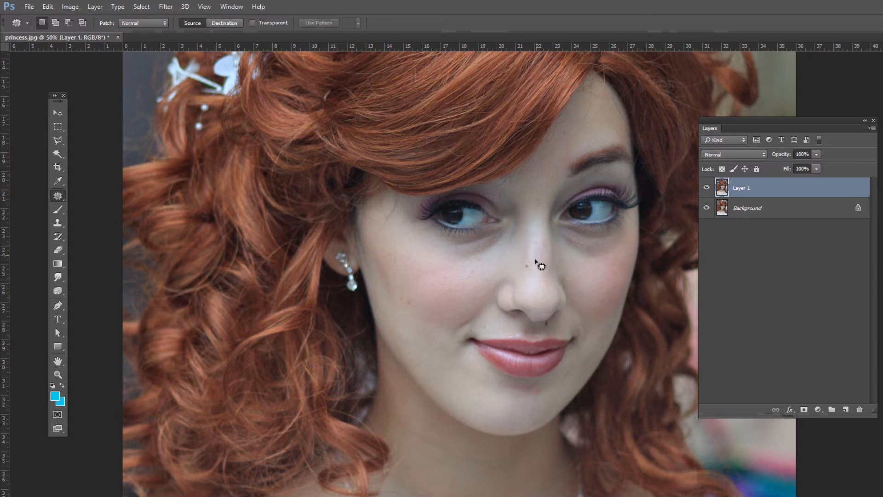
mouse_move(531, 262)
mouse_down()
mouse_move(520, 276)
mouse_move(542, 270)
mouse_move(530, 244)
mouse_up()
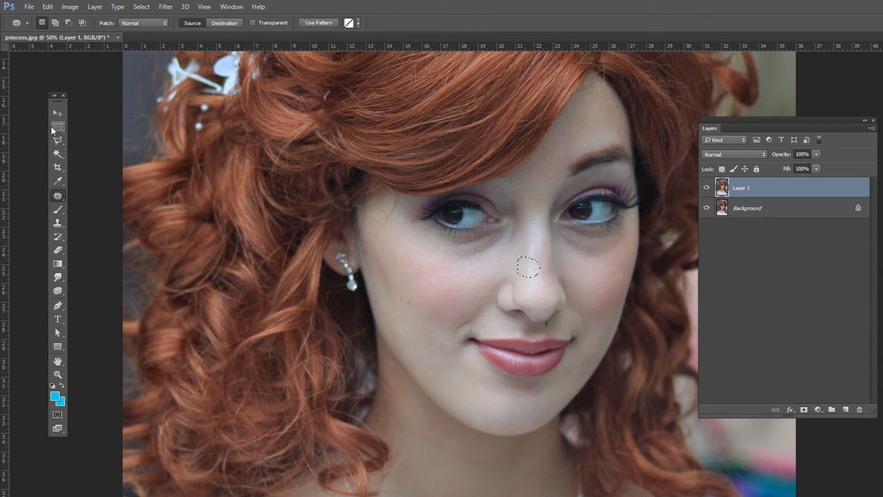
- Undo the patch on the nose mole and clear the selection around it
click(55, 126)
click(525, 265)
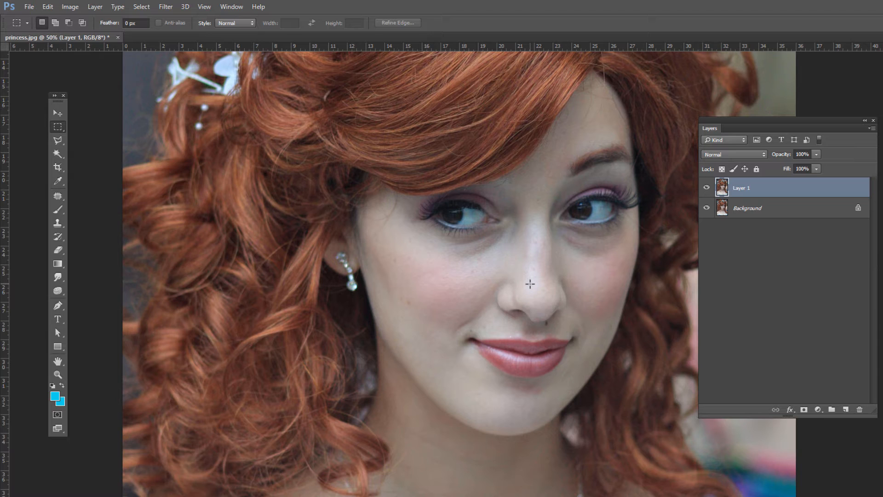
key(ctrl+shift+d)
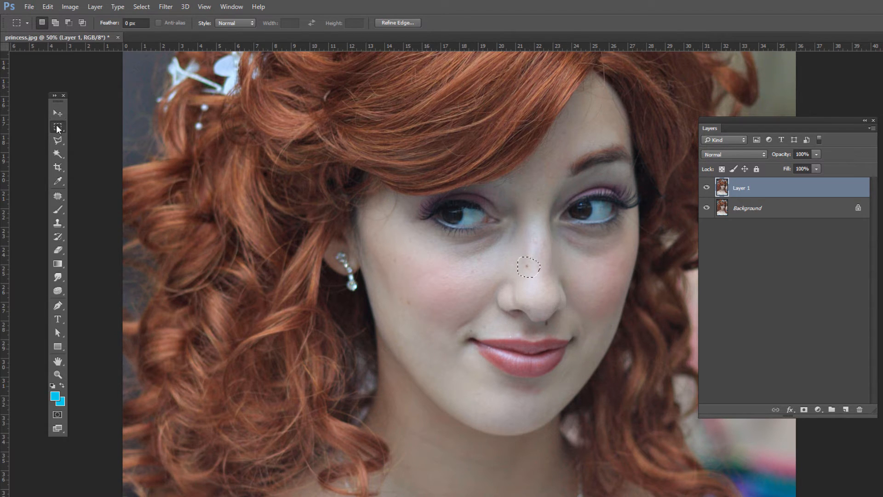
key(ctrl+d)
- Remove the dark spot on the cheek and the mole on the nose with the Spot Healing Brush
click(60, 212)
click(60, 198)
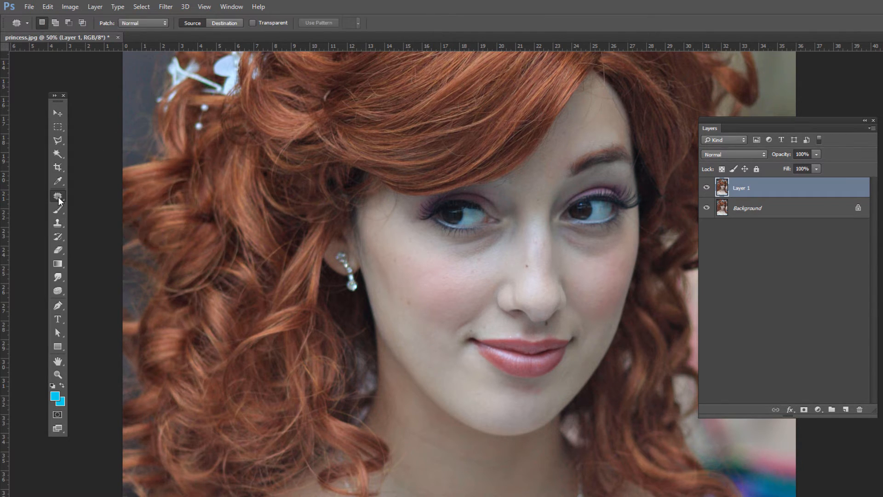
click(59, 196)
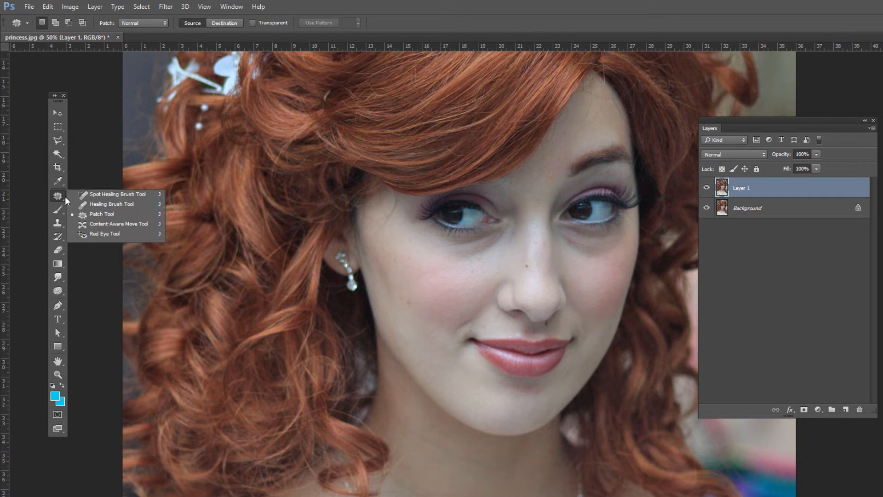
click(113, 195)
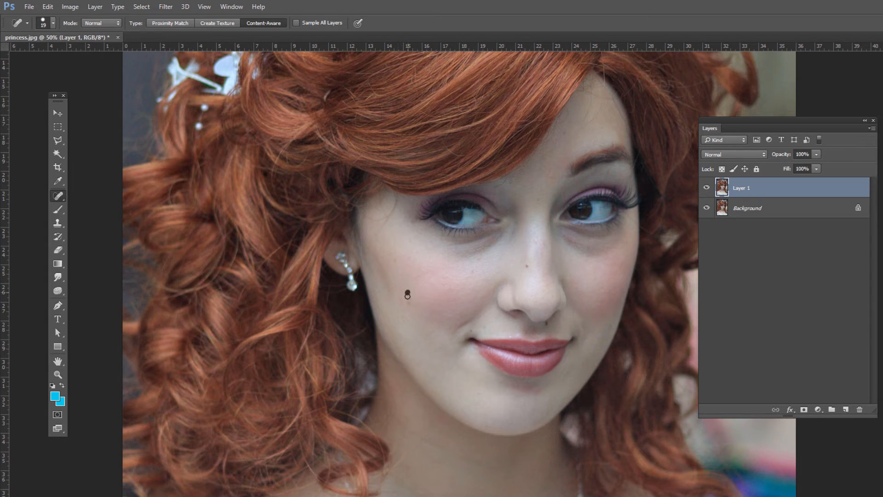
drag(407, 295, 410, 307)
drag(525, 256, 527, 268)
click(817, 168)
drag(819, 168, 843, 157)
- Heal the small mark beside the mouth corner with the Healing Brush using nearby sampled skin, and compare the retouched layer with the original
right_click(60, 202)
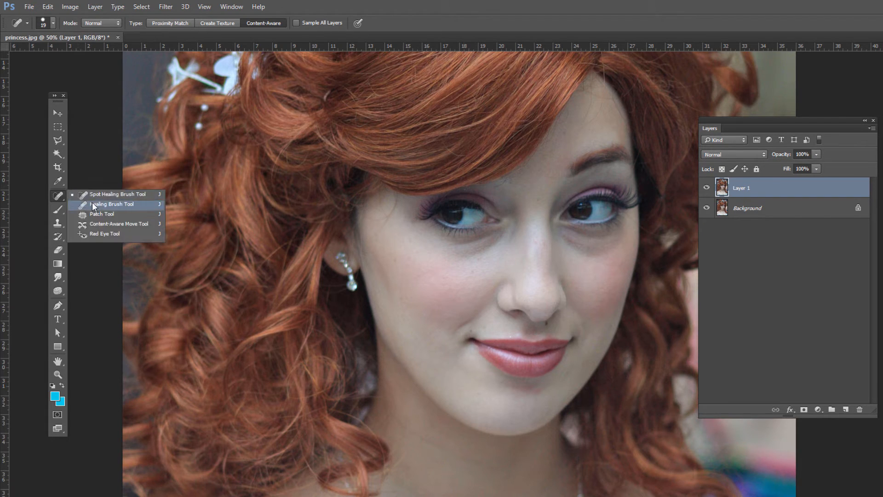
click(93, 205)
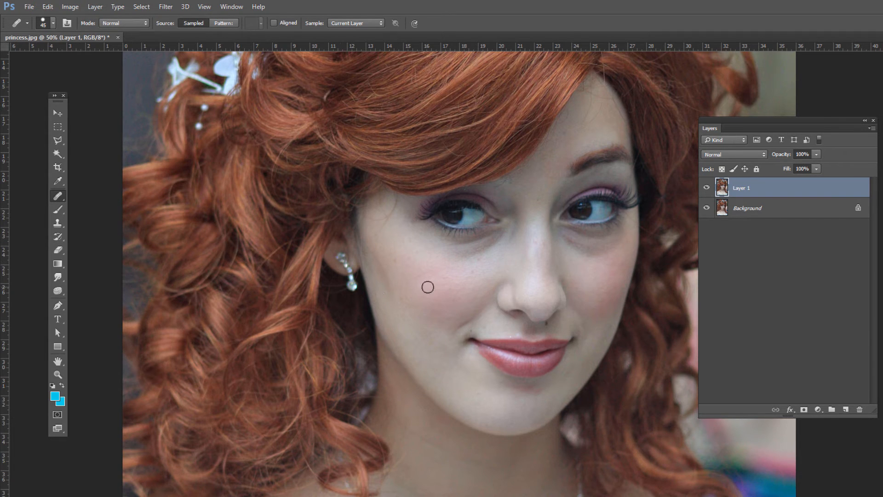
click(427, 288)
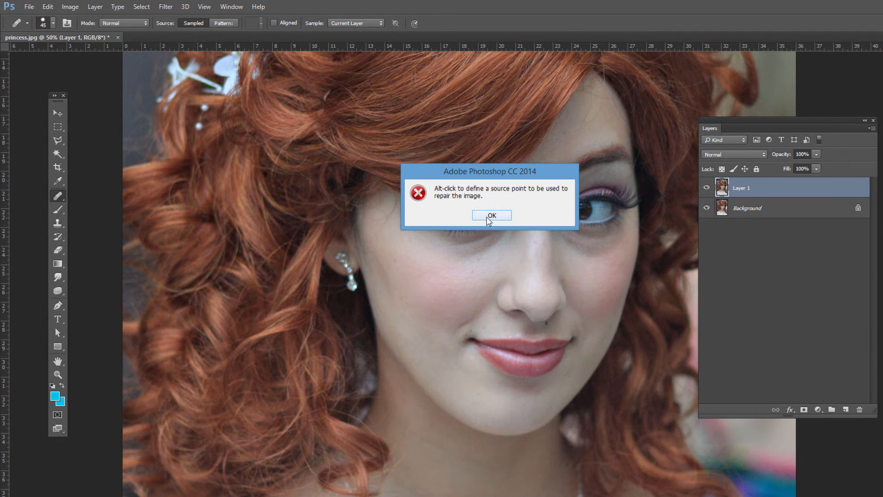
click(488, 219)
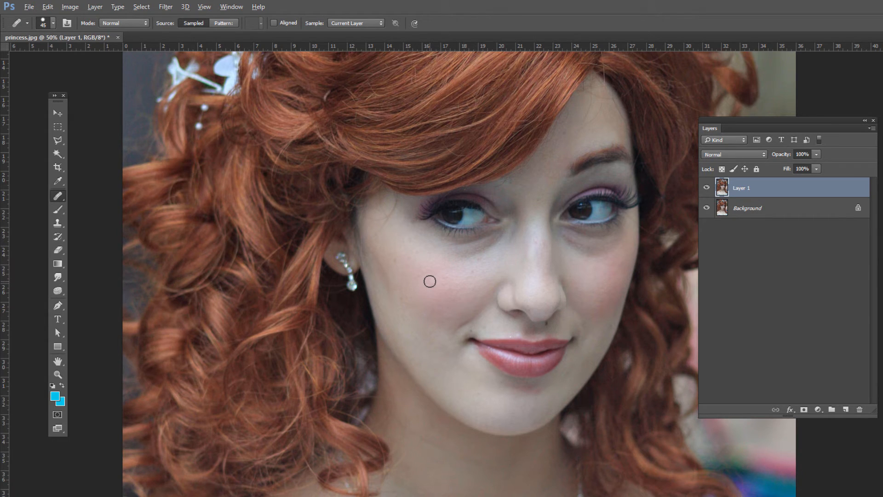
key(alt)
alt+click(426, 298)
key(alt)
alt+click(494, 327)
drag(471, 328, 476, 323)
click(706, 188)
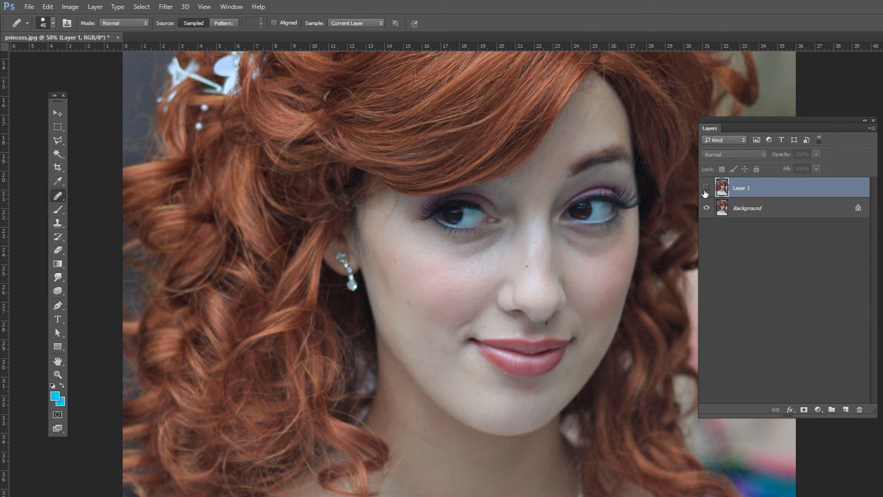
click(706, 187)
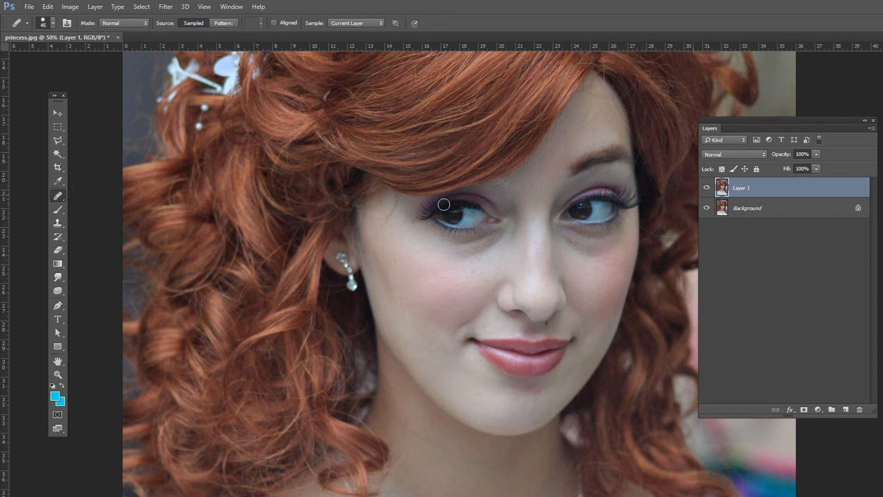
- Delete the retouched copy layer and add a new empty layer above the Background
key(ctrl+minus)
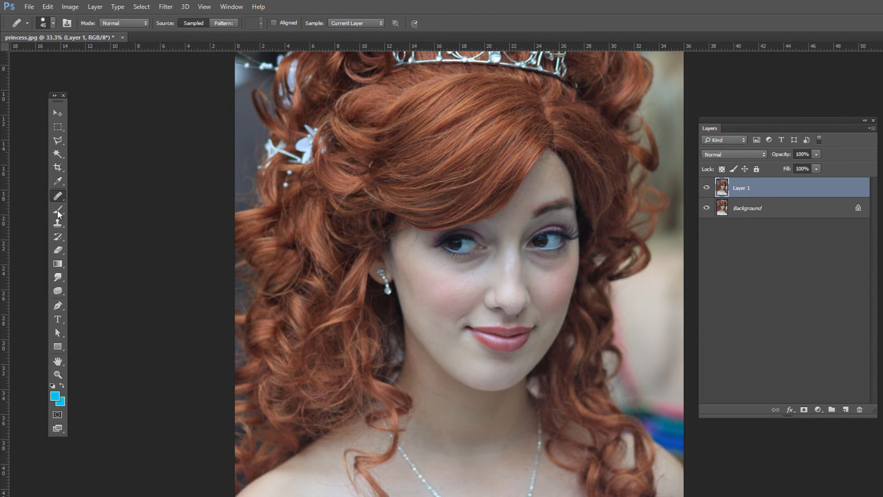
right_click(59, 196)
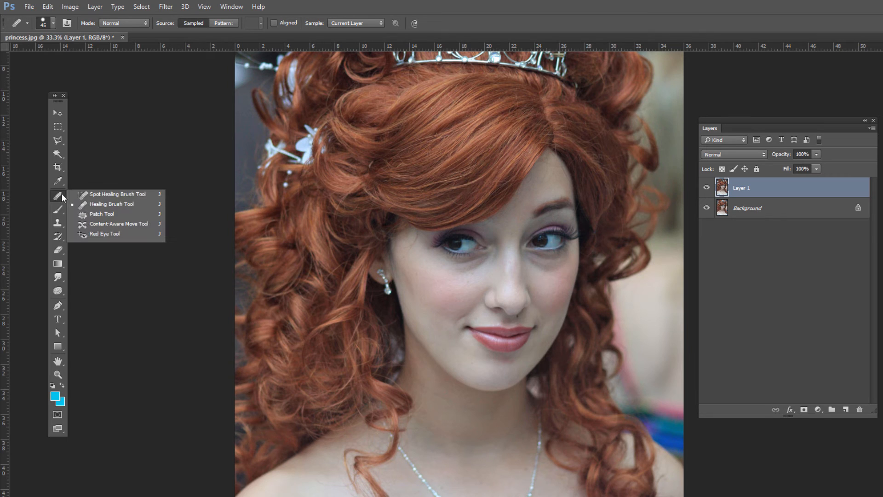
click(108, 195)
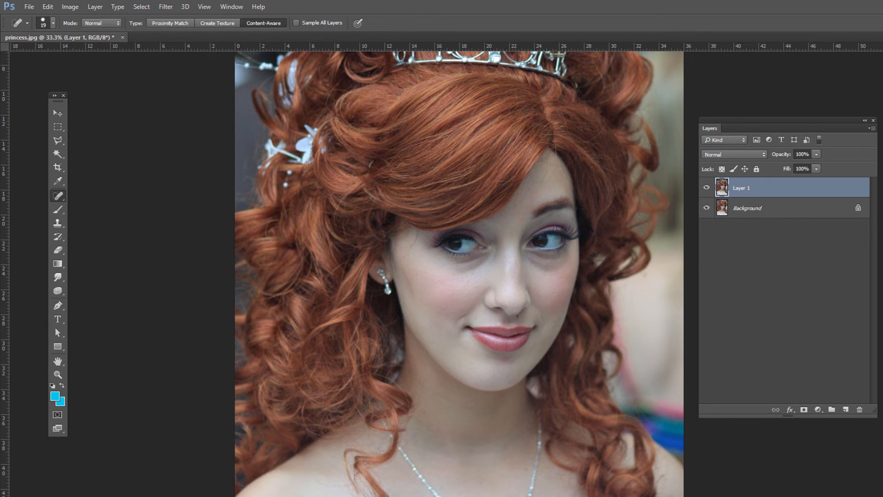
drag(724, 191, 859, 409)
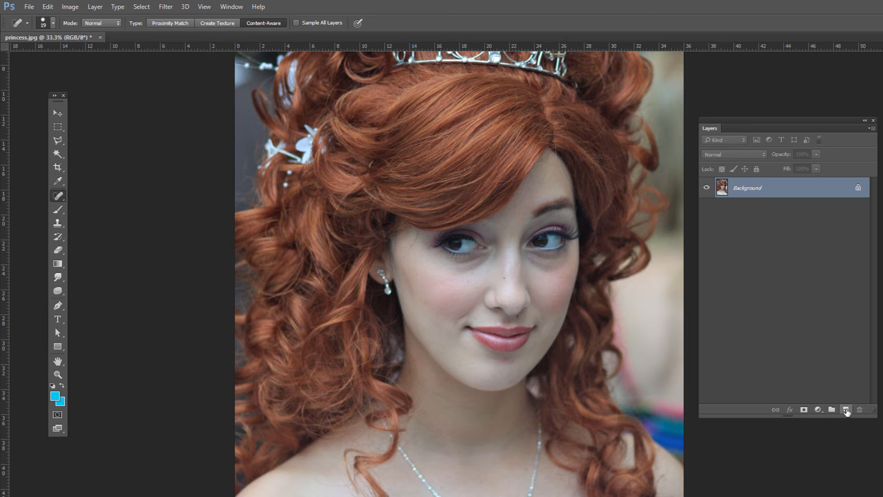
click(846, 410)
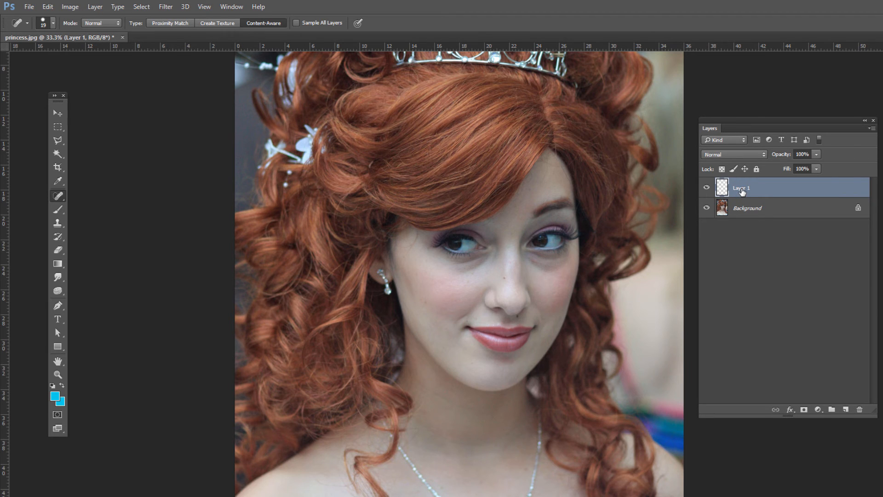
- Try to heal the skin beside the eye on the empty layer with the Healing Brush sampling only the current layer
key(ctrl+plus)
key(ctrl+plus)
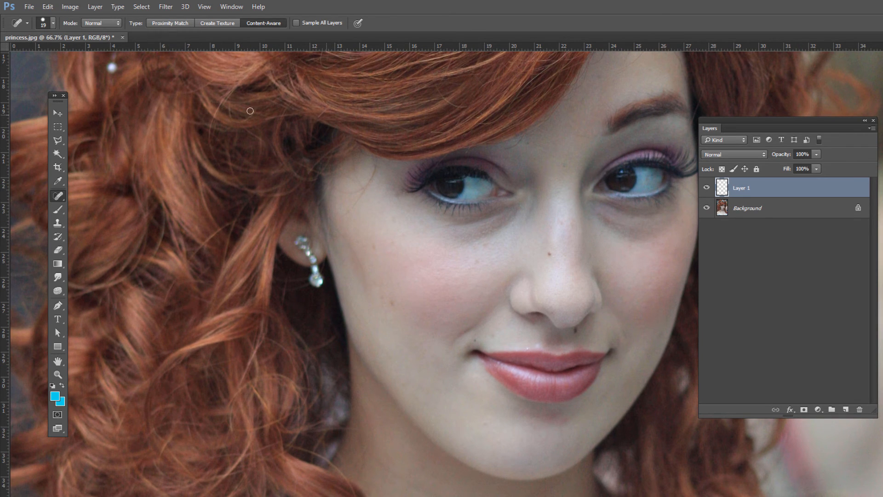
right_click(60, 196)
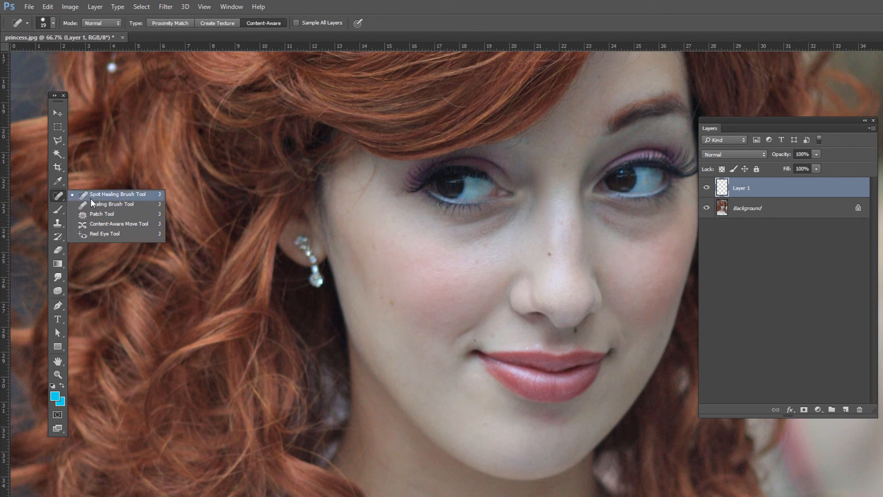
click(92, 203)
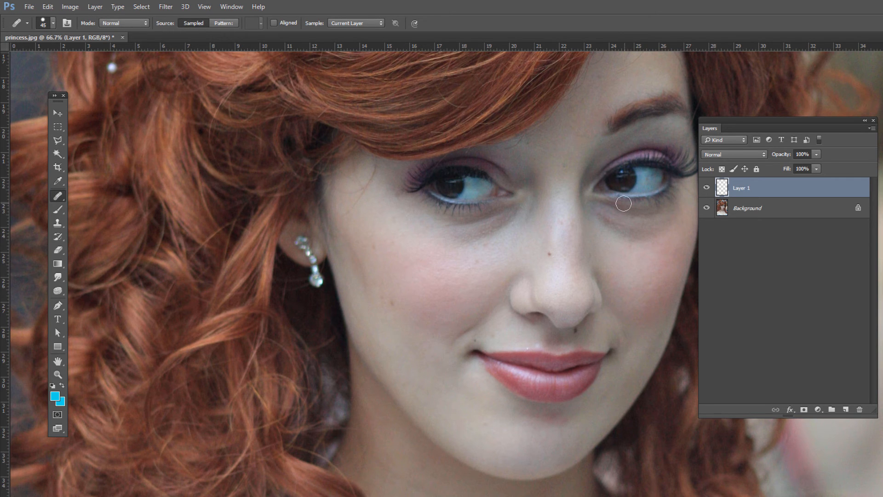
alt+click(467, 251)
mouse_move(400, 229)
mouse_down()
mouse_move(365, 220)
mouse_move(336, 235)
mouse_move(367, 234)
mouse_move(361, 250)
mouse_move(377, 244)
mouse_move(355, 241)
mouse_move(348, 211)
mouse_move(309, 196)
mouse_move(300, 210)
mouse_move(361, 238)
mouse_move(296, 221)
mouse_up()
click(732, 213)
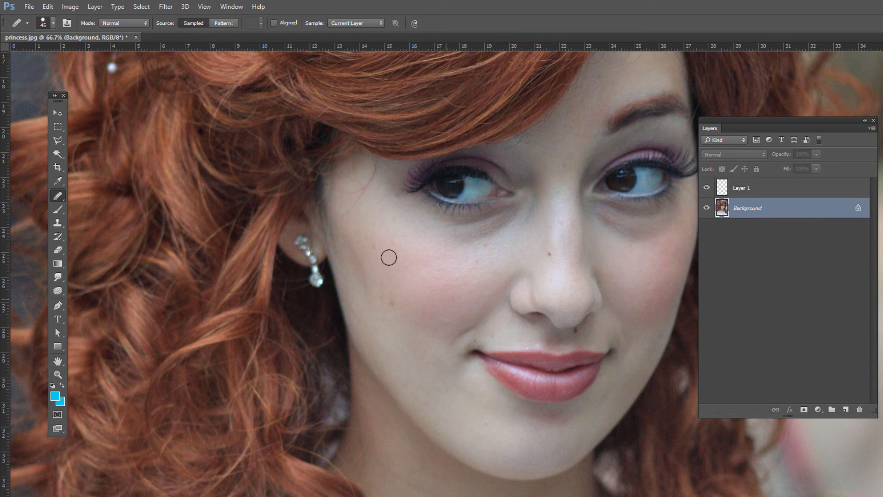
click(752, 193)
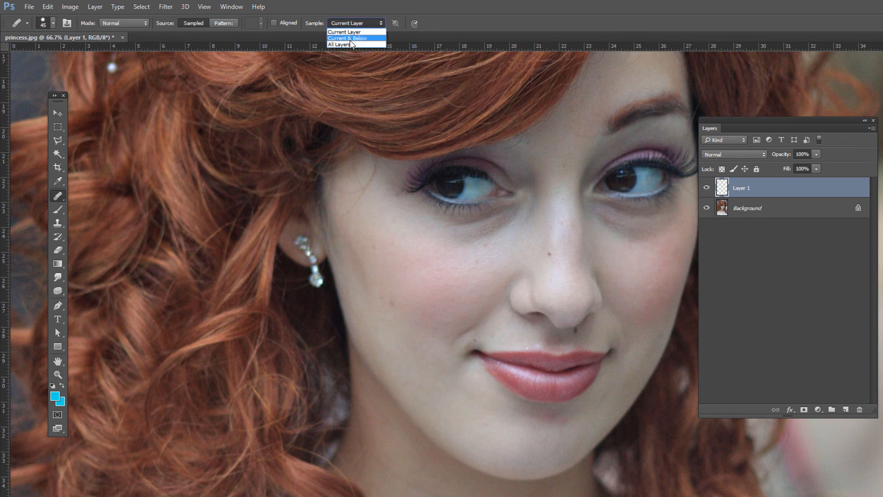
- Set the Healing Brush to sample All Layers and heal the nose mole on Layer 1 with skin sampled just below it
click(345, 45)
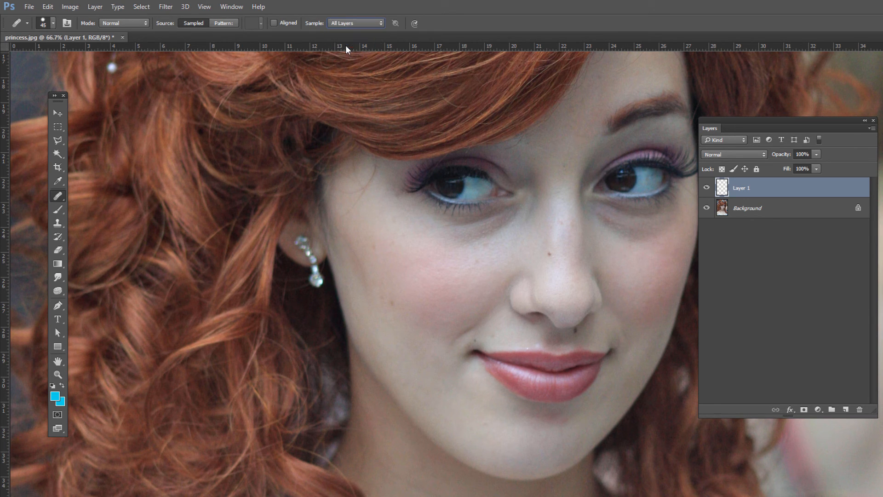
click(344, 21)
click(363, 45)
alt+click(545, 275)
drag(548, 254, 543, 253)
click(590, 338)
- Inspect the healed patch alone by hiding and restoring the Background, and preview Layer 1 at reduced opacity before returning it to 100%
click(706, 208)
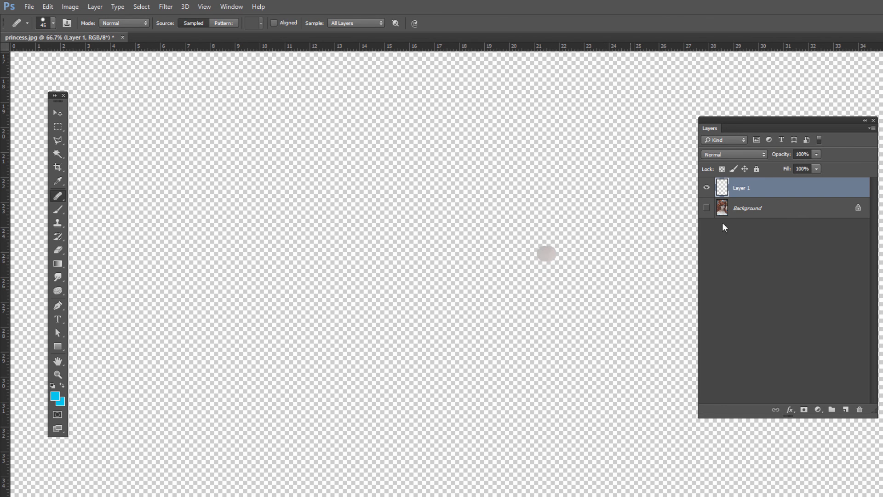
click(707, 207)
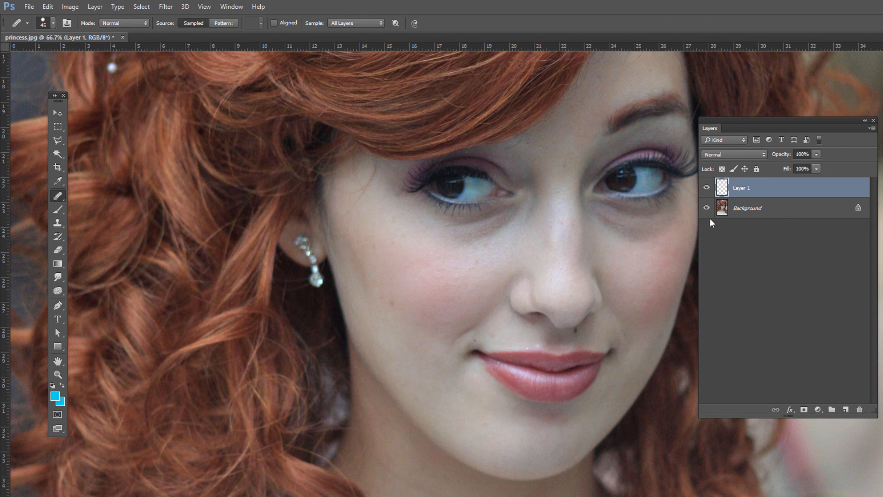
click(817, 155)
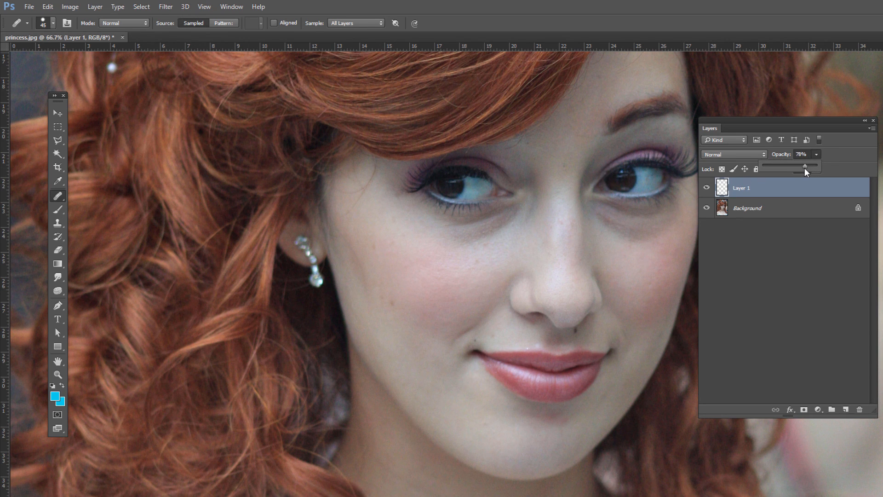
drag(810, 166, 817, 166)
- Switch to the Spot Healing Brush for retouching on Layer 1
right_click(57, 196)
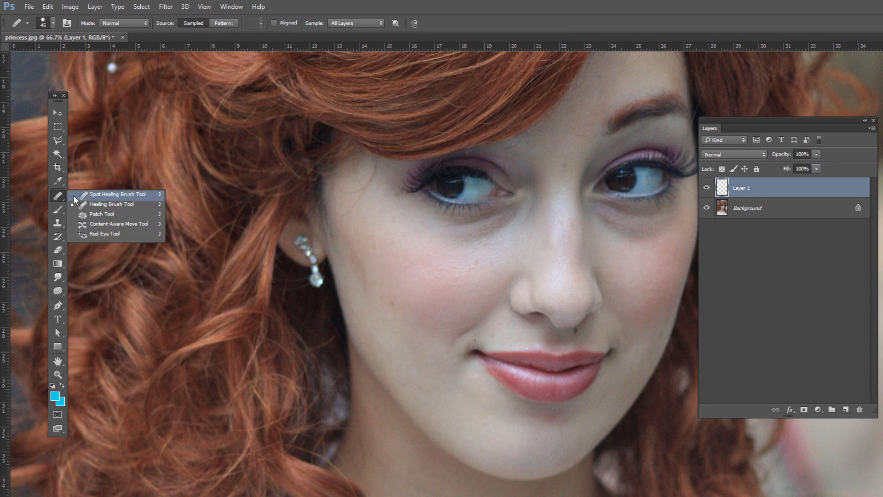
click(58, 195)
right_click(58, 195)
click(114, 194)
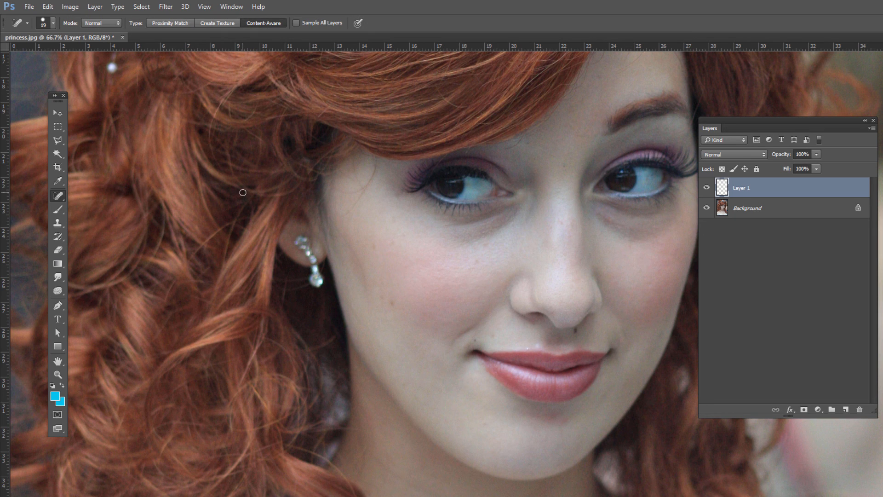